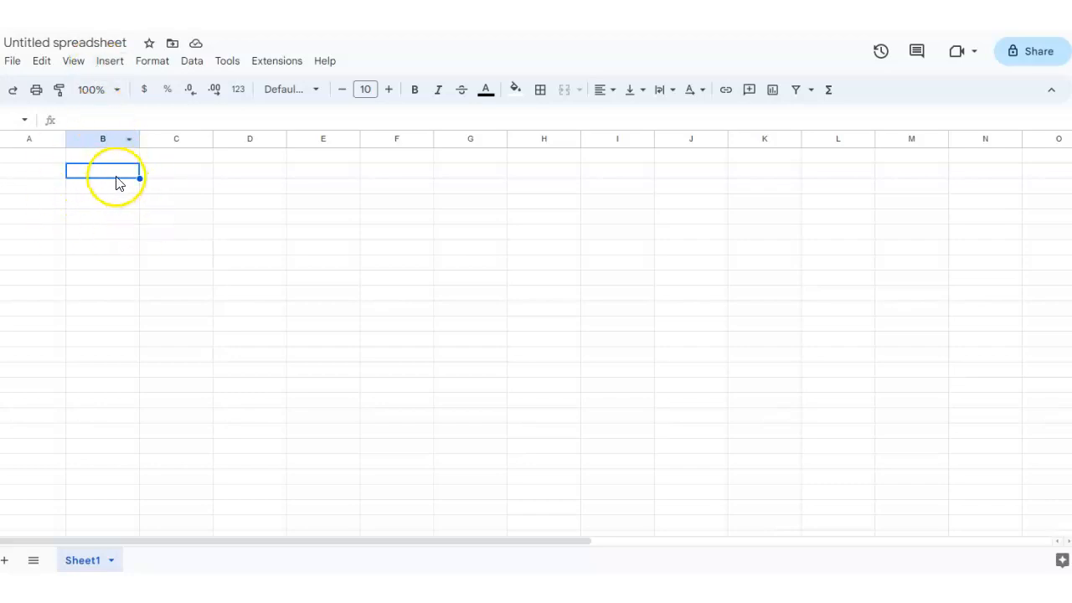
Step: Insert a dropdown in cell B2 of the blank sheet
{"action": "left_click", "coordinate": [116, 176]}
{"action": "left_click", "coordinate": [119, 69]}
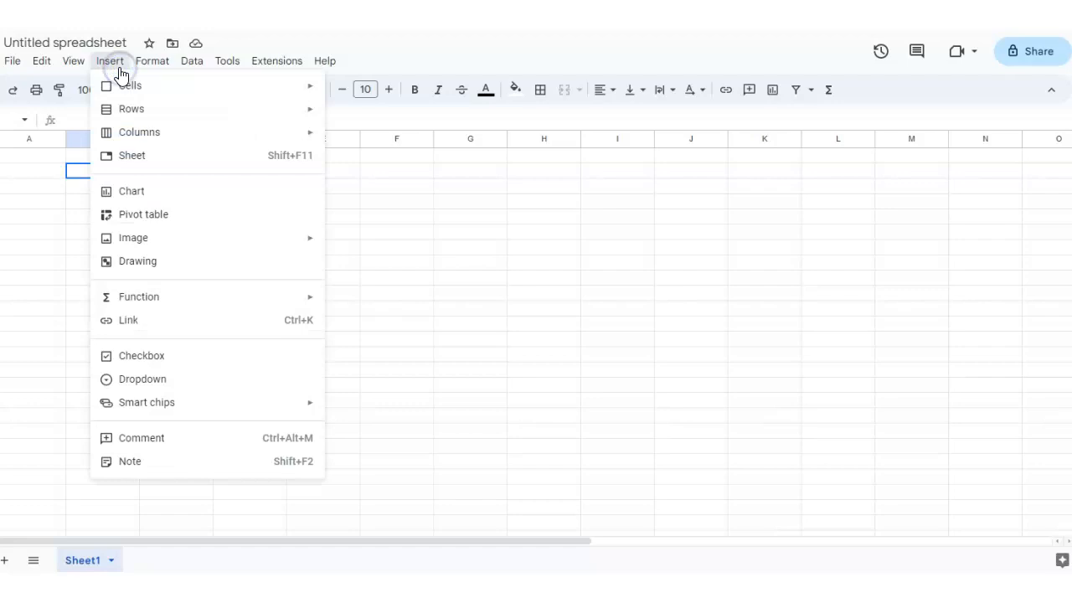
{"action": "left_click", "coordinate": [156, 381]}
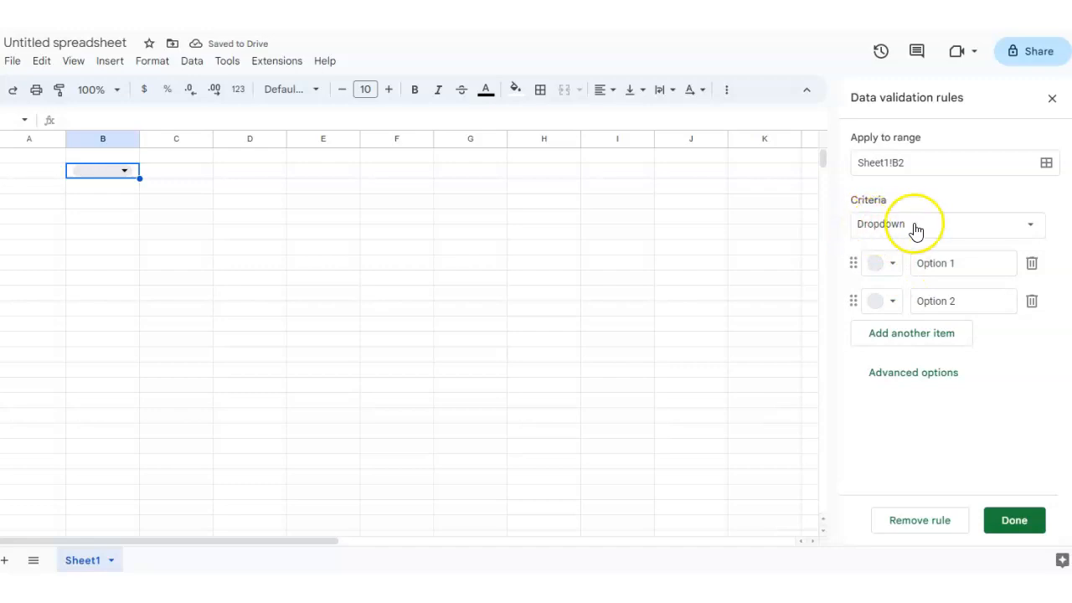
Step: Define the dropdown items as Star, Bird, Cloud and Firefly, remove the extra empty item, and save the rule
{"action": "left_click", "coordinate": [960, 303]}
{"action": "left_click_drag", "start_coordinate": [980, 263], "coordinate": [919, 265]}
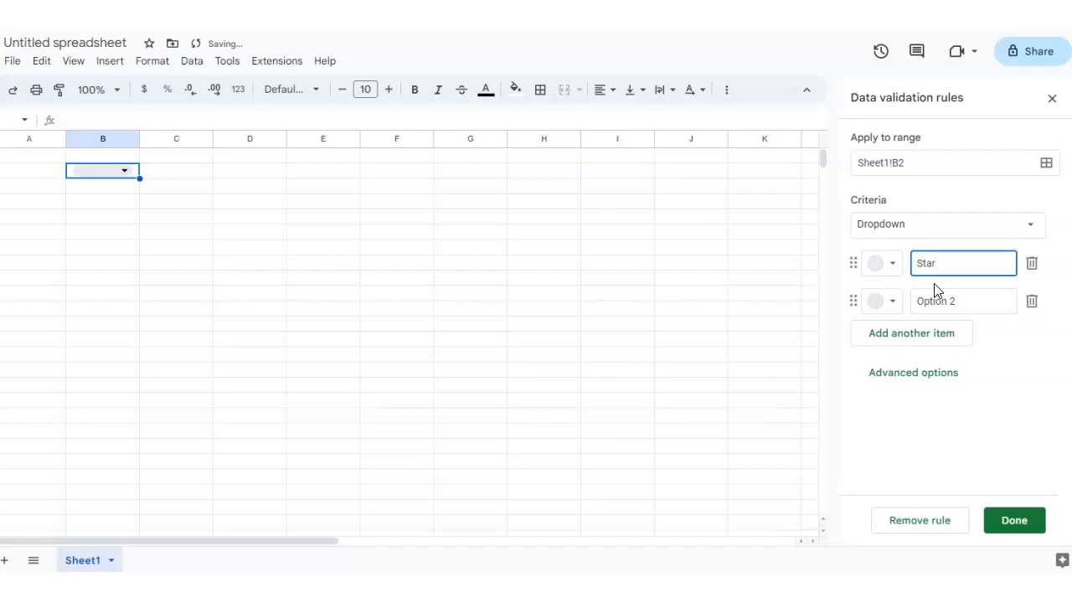
{"action": "key", "text": "Return"}
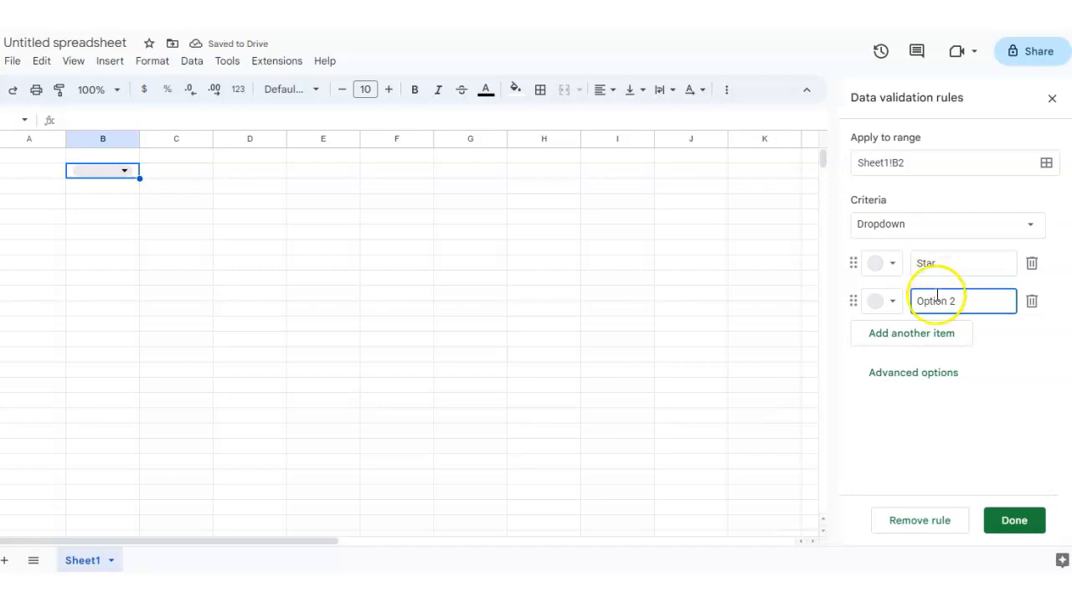
{"action": "left_click_drag", "start_coordinate": [958, 299], "coordinate": [913, 299]}
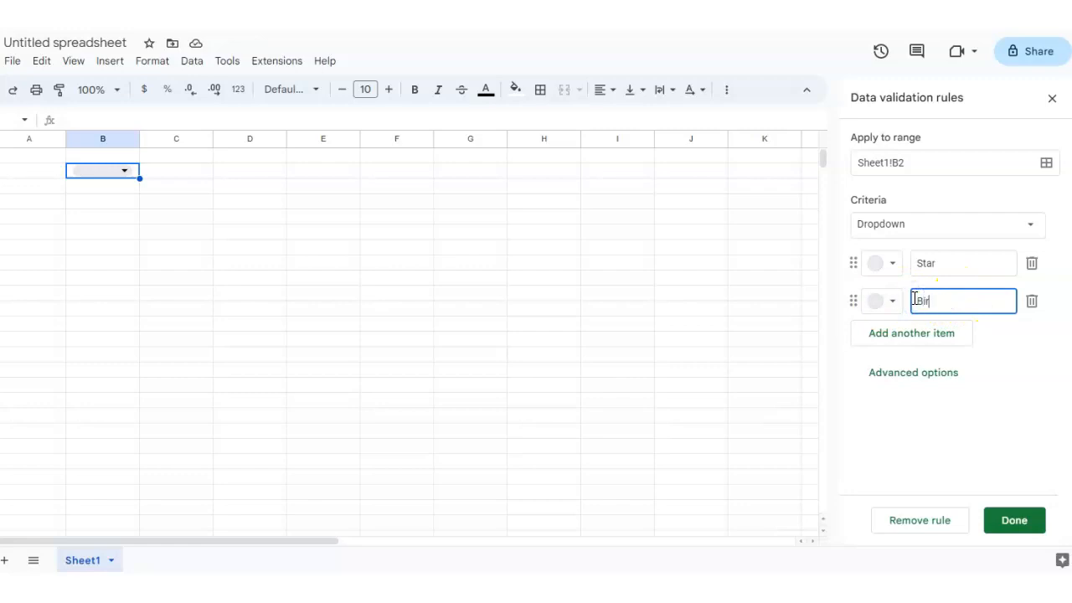
{"action": "key", "text": "Return"}
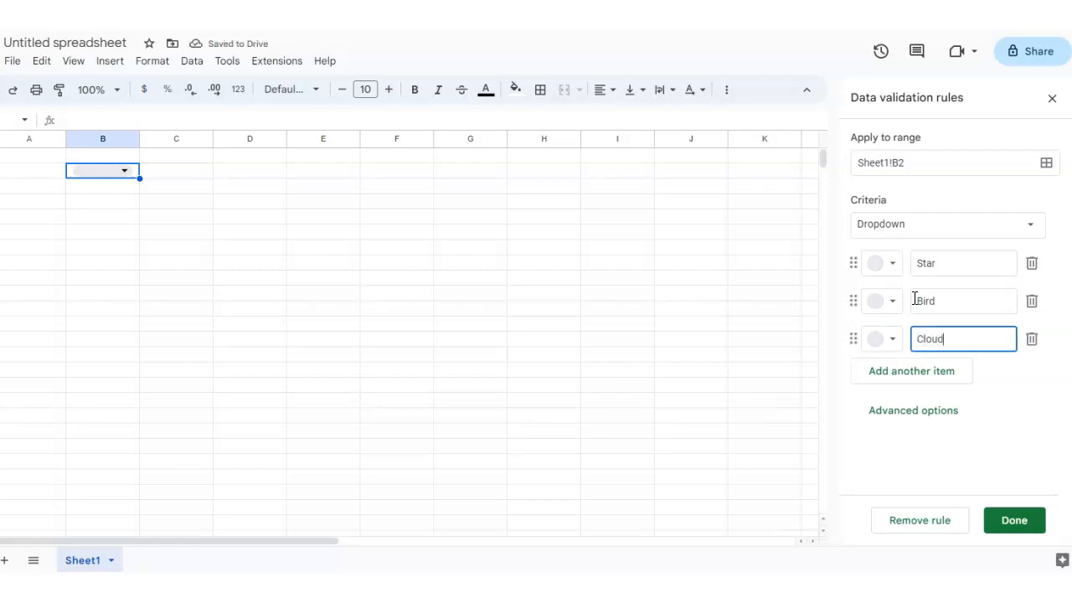
{"action": "key", "text": "Return"}
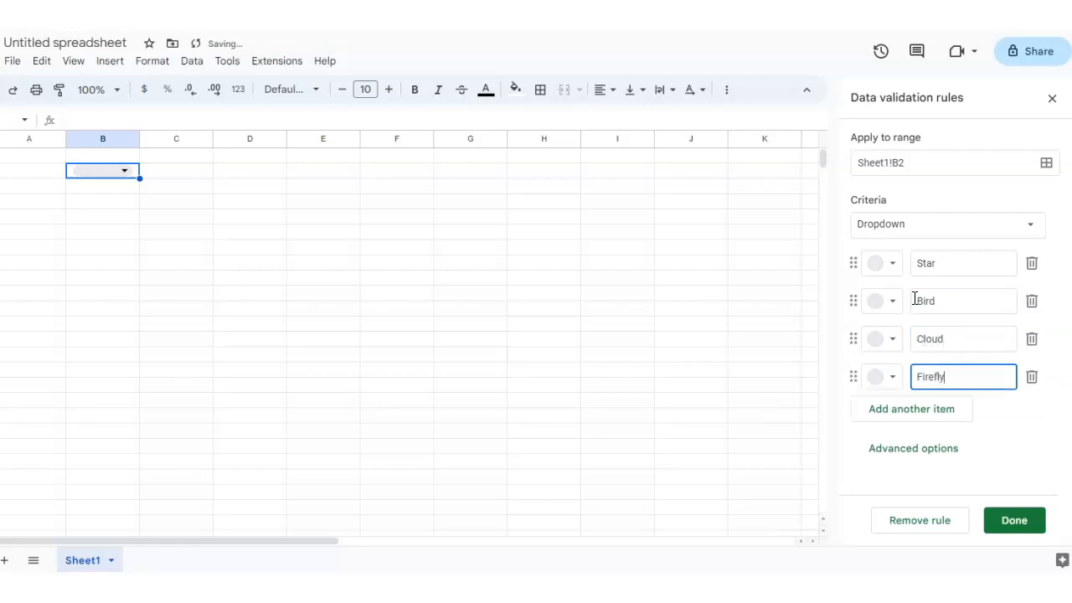
{"action": "key", "text": "Return"}
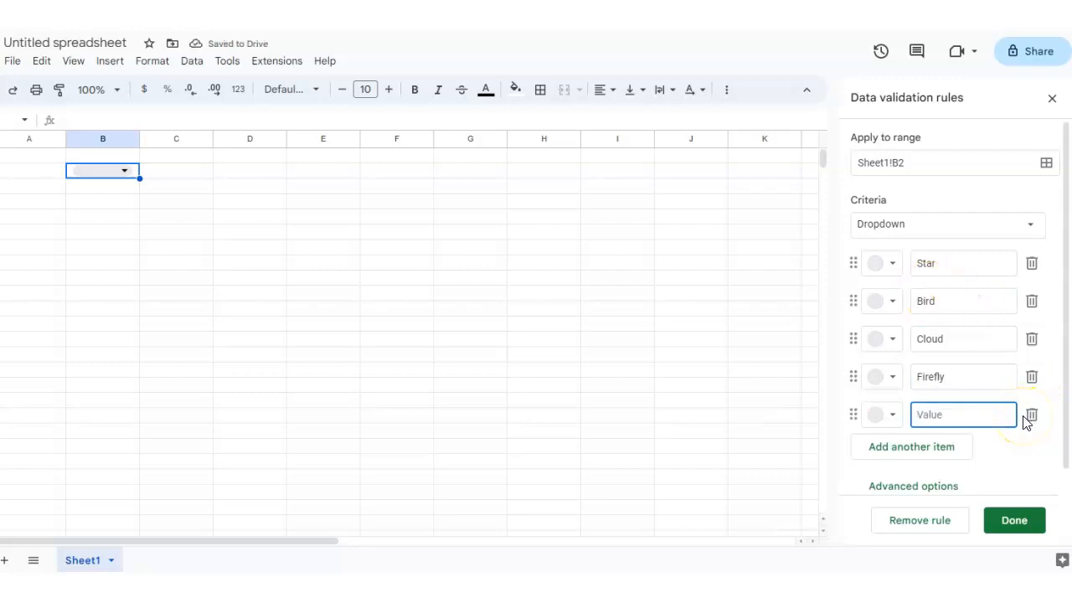
{"action": "left_click", "coordinate": [1030, 416]}
{"action": "left_click", "coordinate": [1014, 520]}
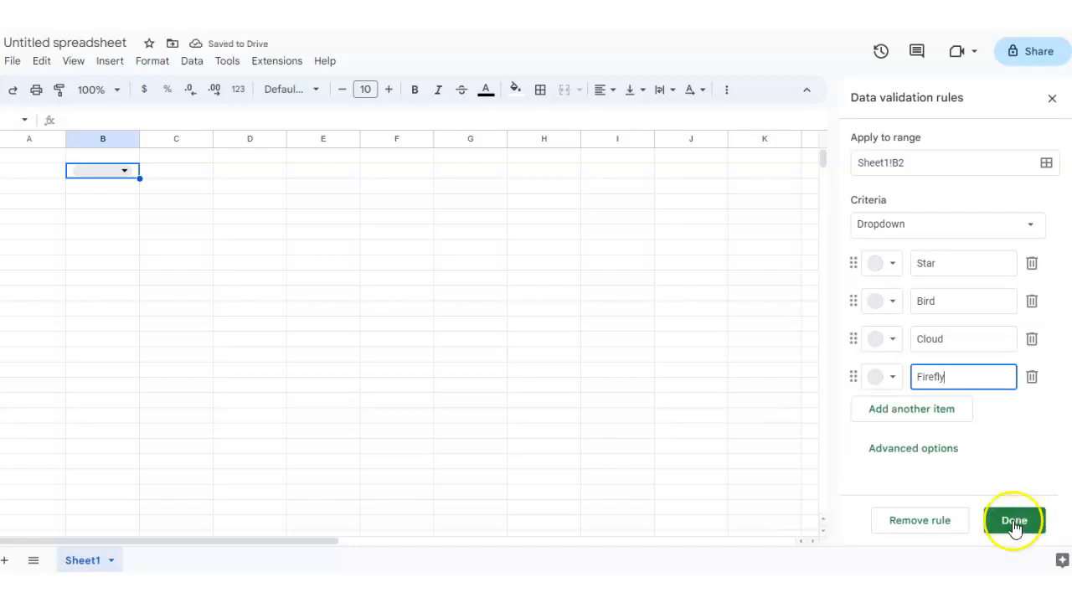
{"action": "left_click", "coordinate": [1033, 529]}
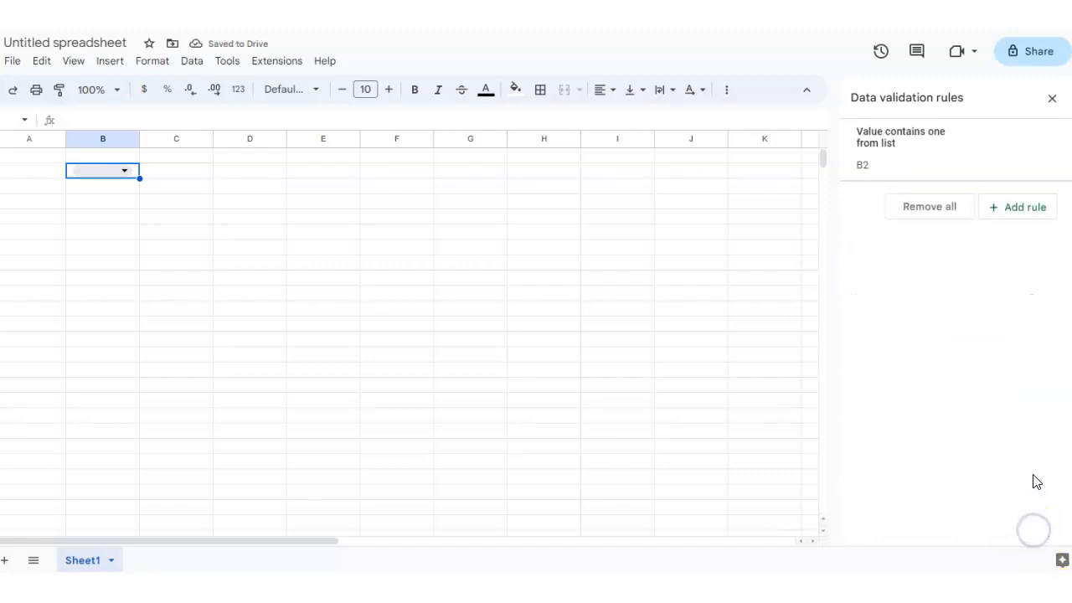
Step: Choose Star in the B2 dropdown and copy that cell into each of the cells B3 through B10
{"action": "left_click", "coordinate": [125, 173]}
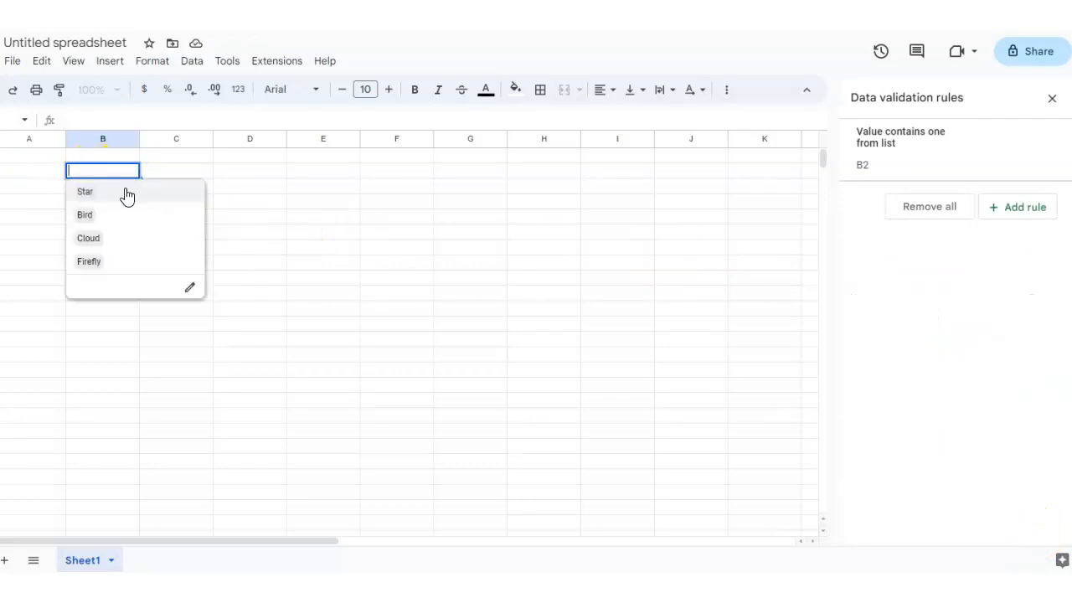
{"action": "left_click", "coordinate": [125, 194]}
{"action": "left_click", "coordinate": [135, 175]}
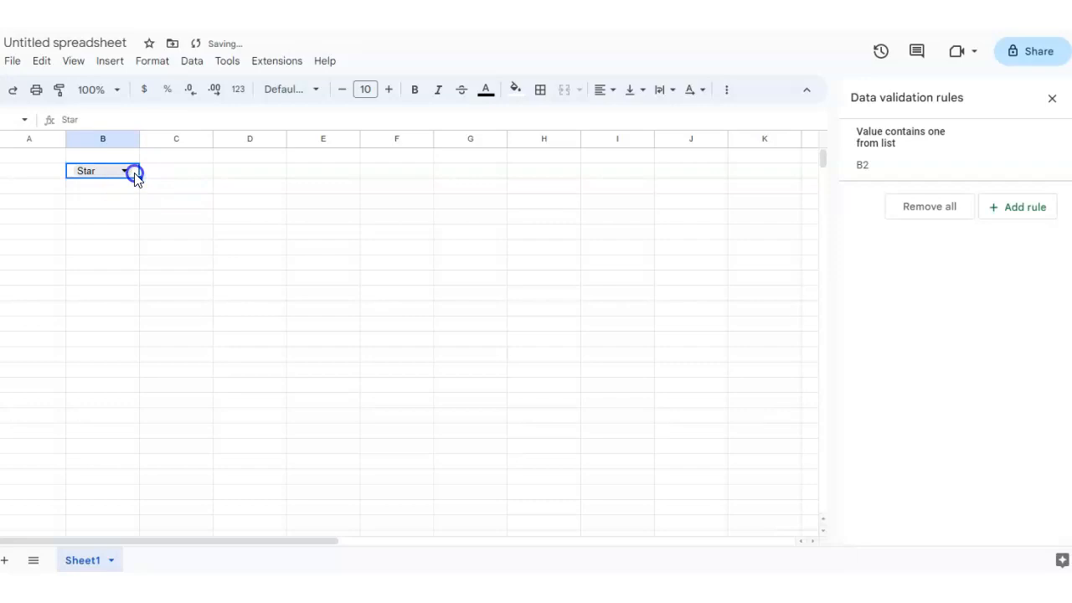
{"action": "left_click", "coordinate": [128, 188]}
{"action": "type", "text": "Star"}
{"action": "left_click", "coordinate": [120, 209]}
{"action": "type", "text": "Star"}
{"action": "left_click", "coordinate": [120, 217]}
{"action": "type", "text": "Star"}
{"action": "left_click", "coordinate": [120, 232]}
{"action": "type", "text": "Star"}
{"action": "left_click", "coordinate": [120, 249]}
{"action": "type", "text": "Star"}
{"action": "left_click", "coordinate": [117, 263]}
{"action": "type", "text": "Star"}
{"action": "left_click", "coordinate": [117, 278]}
{"action": "type", "text": "Star"}
{"action": "left_click", "coordinate": [115, 294]}
{"action": "type", "text": "Star"}
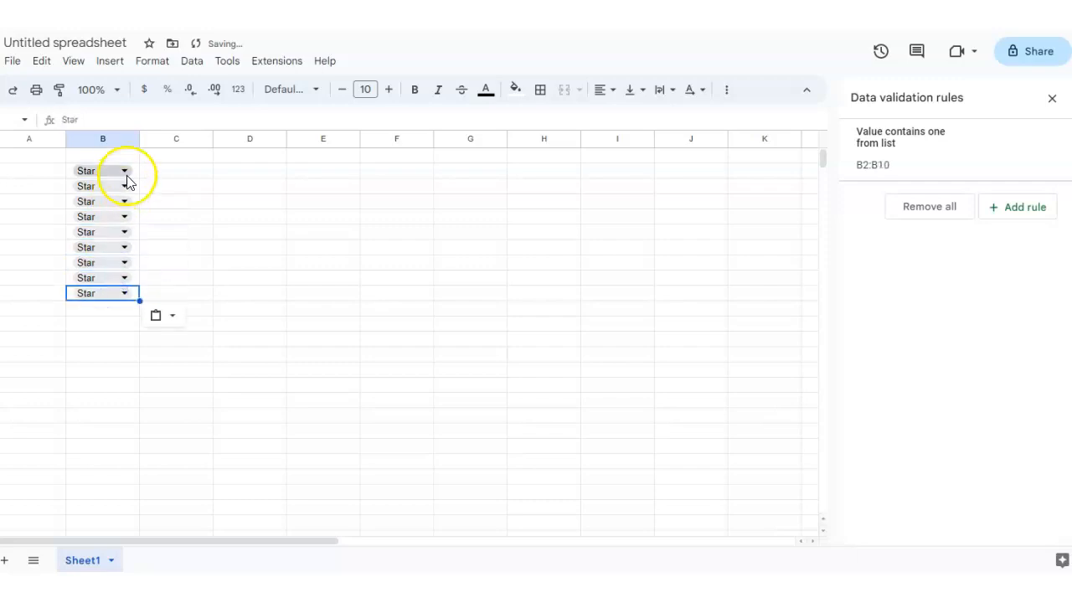
Step: Choose Bird in the B3 dropdown, Cloud in B4 and Firefly in B5
{"action": "left_click", "coordinate": [124, 171]}
{"action": "left_click", "coordinate": [125, 187]}
{"action": "left_click", "coordinate": [128, 186]}
{"action": "left_click", "coordinate": [109, 232]}
{"action": "left_click", "coordinate": [123, 201]}
{"action": "left_click", "coordinate": [110, 263]}
{"action": "left_click", "coordinate": [124, 217]}
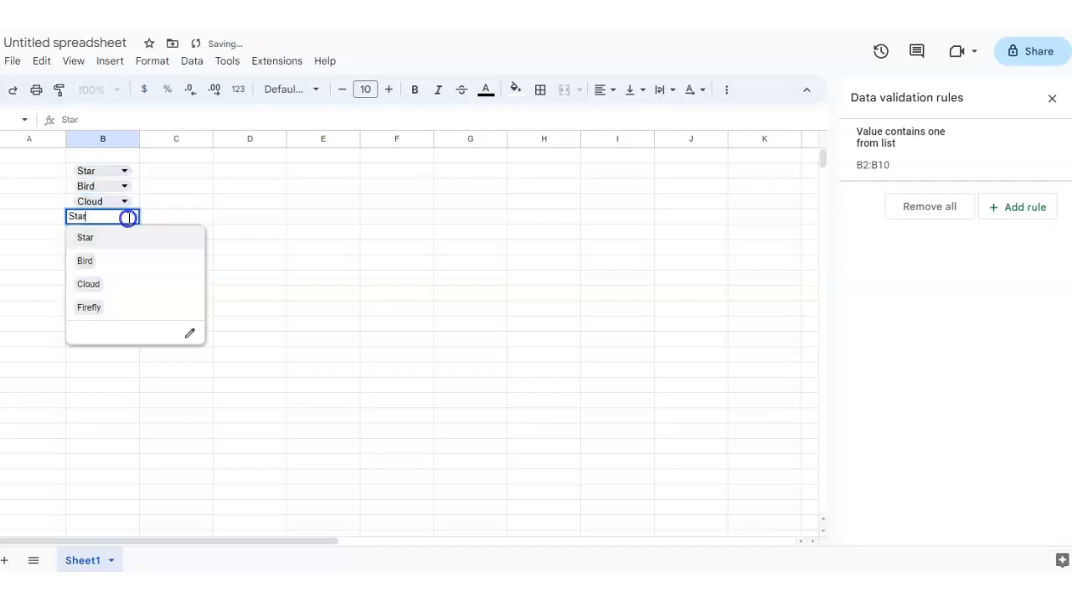
{"action": "left_click", "coordinate": [115, 307]}
Step: Edit the B2:B10 dropdown rule to color Star light red, Bird dark brown, Cloud light grey and Firefly dark purple
{"action": "left_click", "coordinate": [134, 171]}
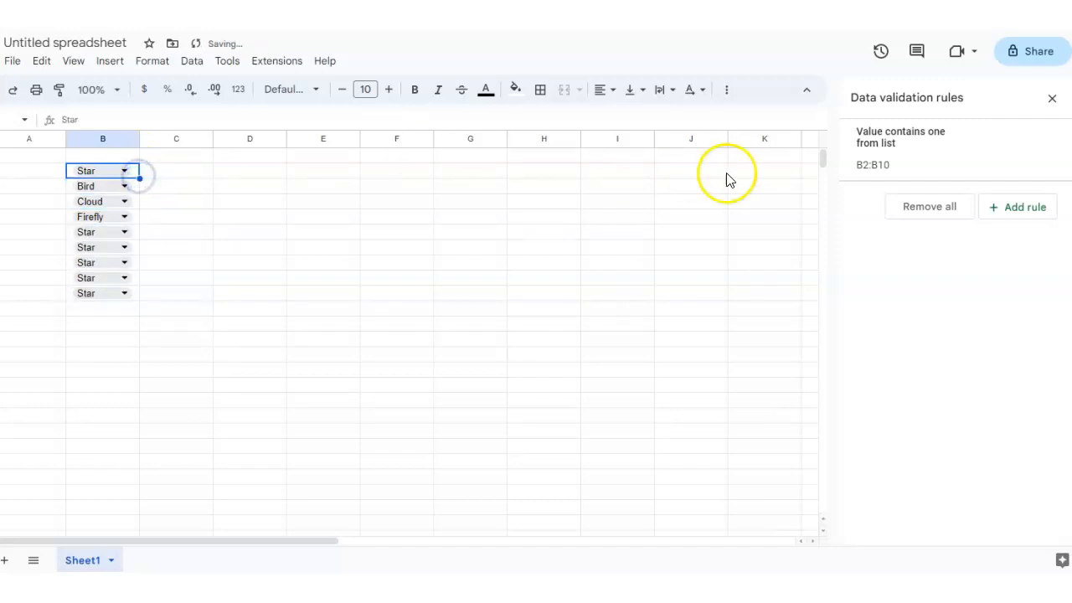
{"action": "left_click", "coordinate": [969, 156]}
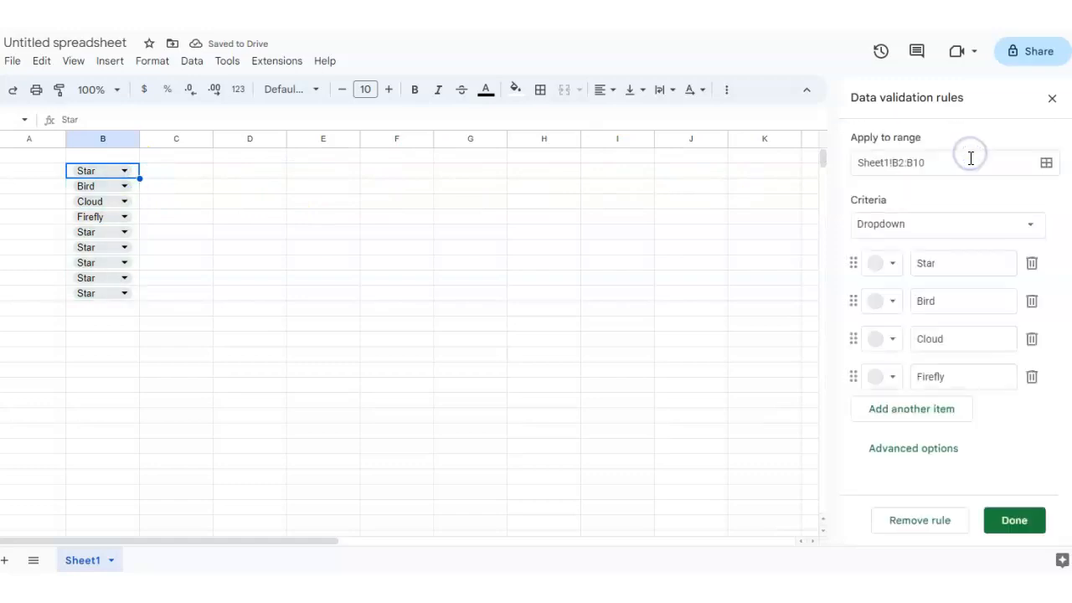
{"action": "left_click", "coordinate": [895, 270]}
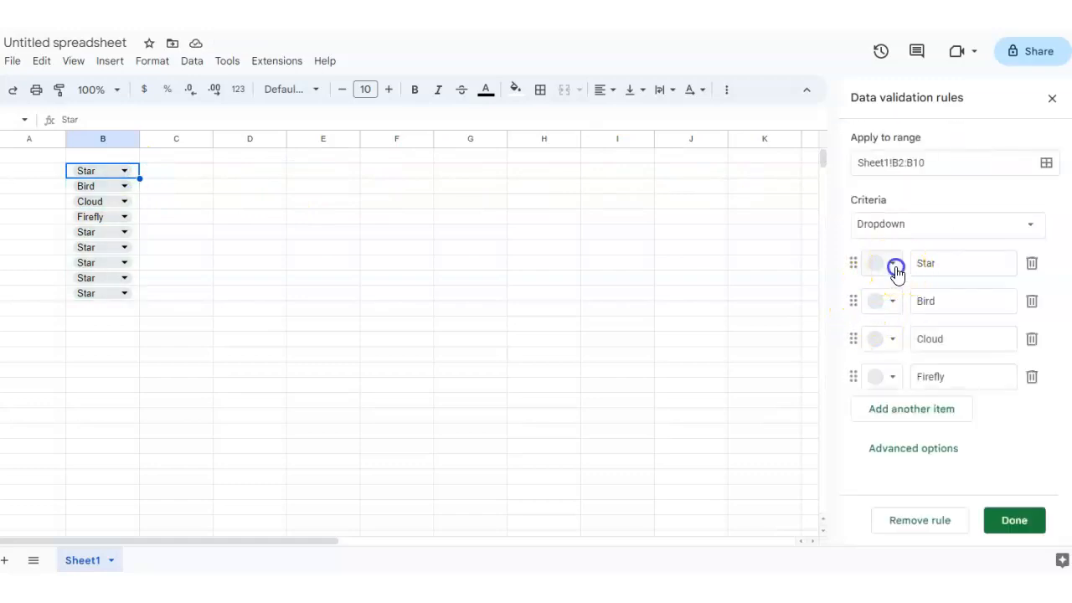
{"action": "left_click", "coordinate": [909, 317]}
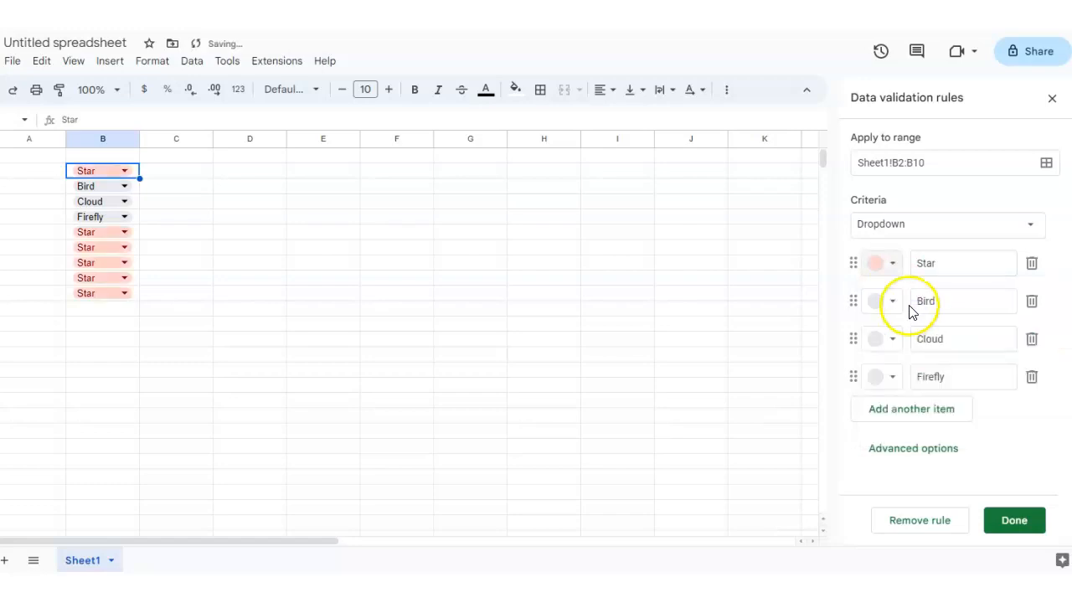
{"action": "left_click", "coordinate": [895, 302]}
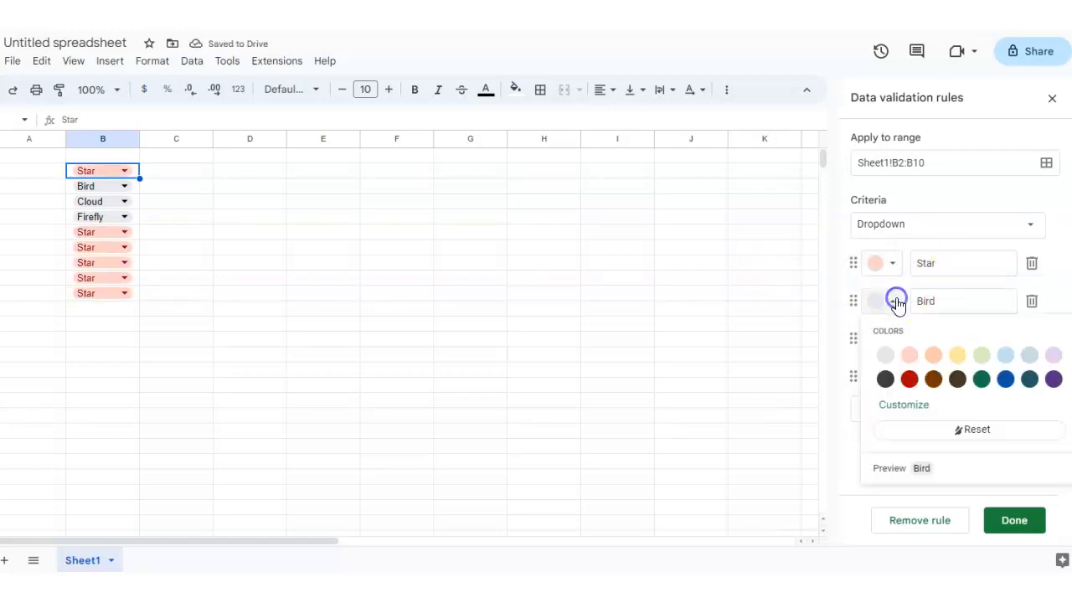
{"action": "left_click", "coordinate": [934, 377]}
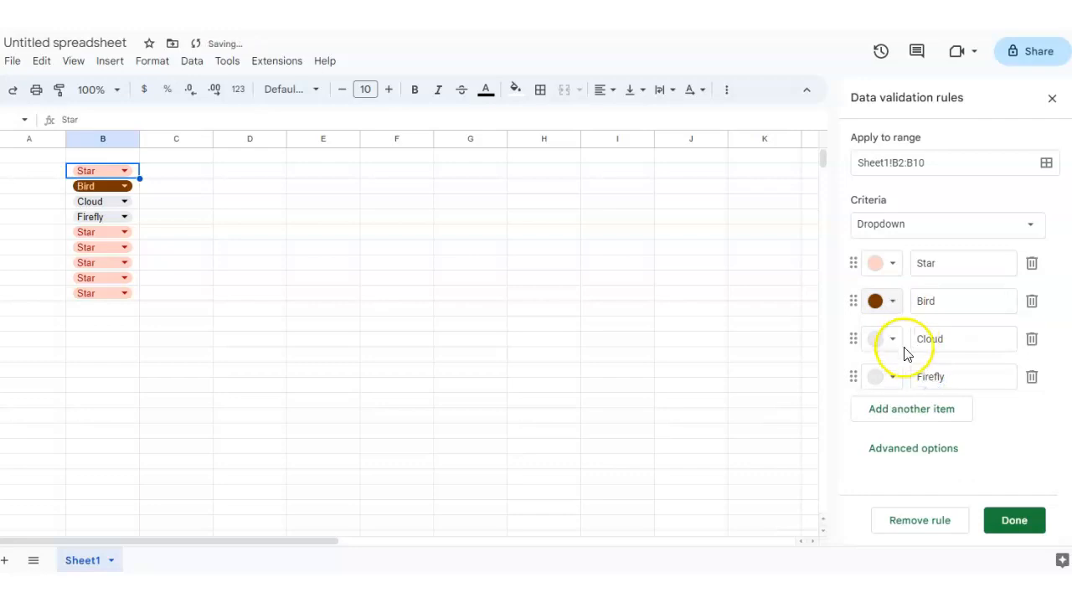
{"action": "left_click", "coordinate": [880, 339]}
{"action": "left_click", "coordinate": [884, 396]}
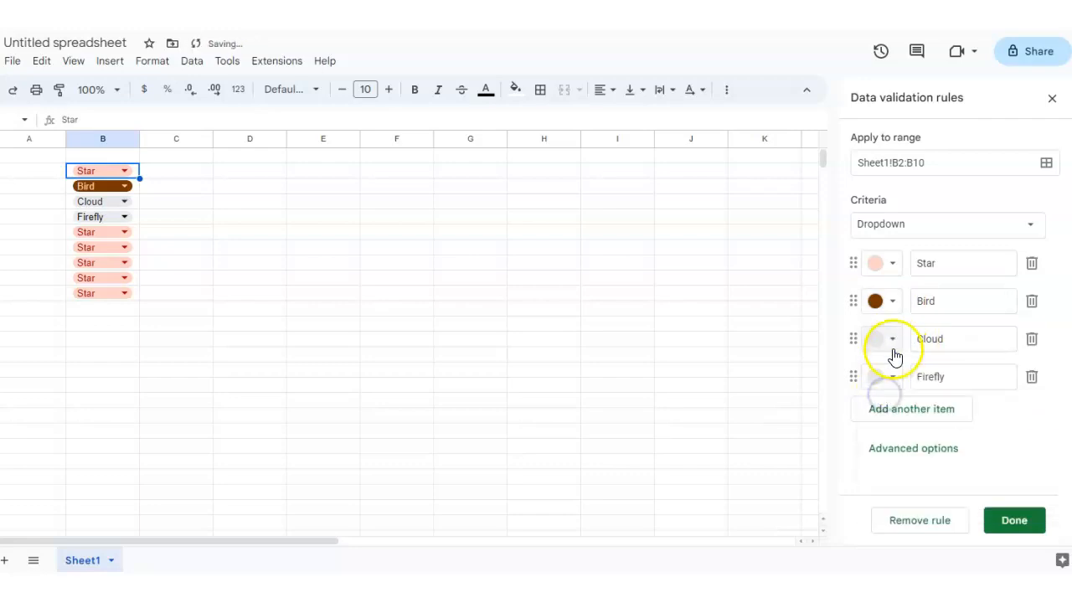
{"action": "left_click", "coordinate": [892, 377]}
{"action": "left_click", "coordinate": [1054, 457]}
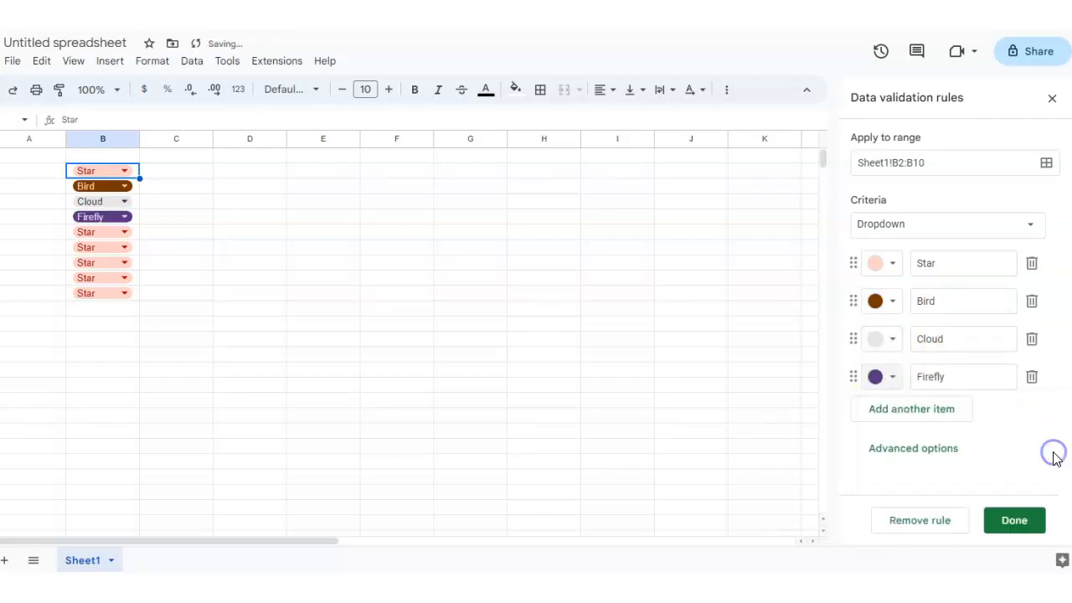
Step: Expand the rule's advanced options and review the help text, invalid data and display style settings
{"action": "left_click", "coordinate": [904, 456]}
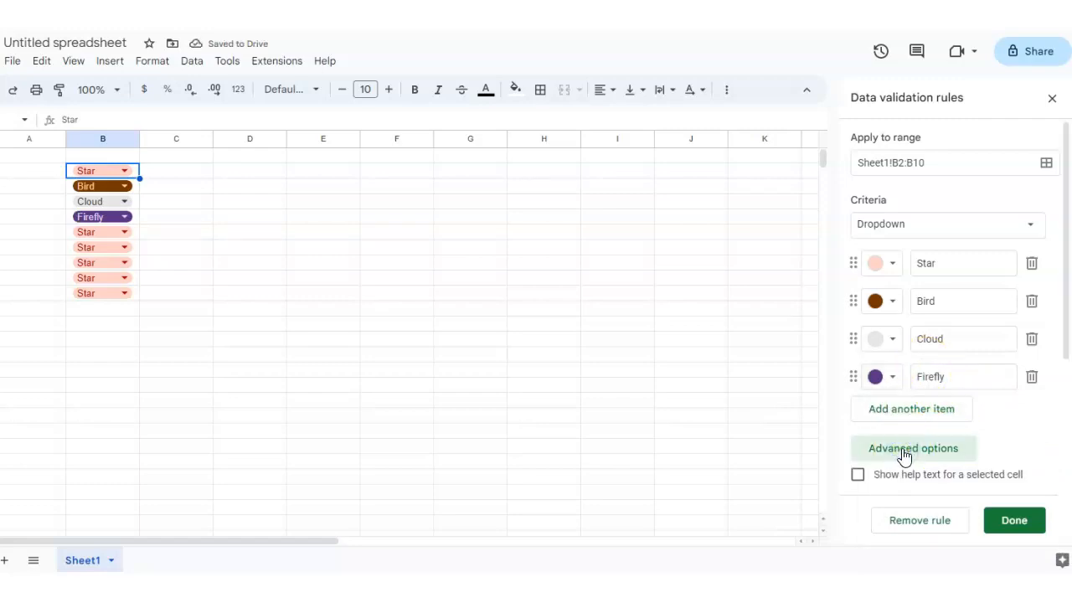
{"action": "scroll", "coordinate": [997, 410], "scroll_direction": "down", "scroll_amount": 3}
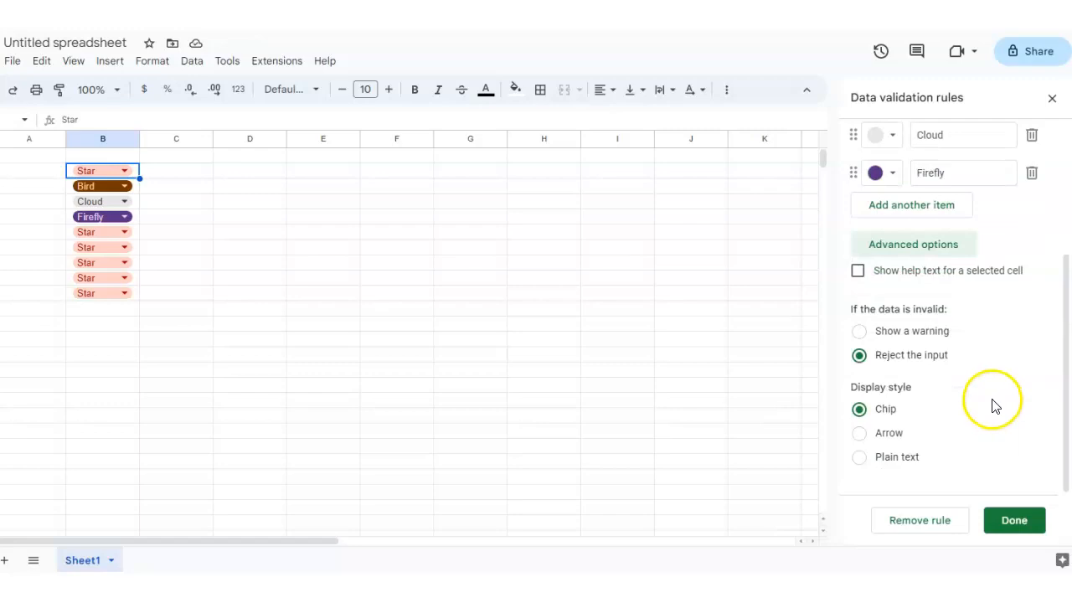
{"action": "scroll", "coordinate": [993, 402], "scroll_direction": "up", "scroll_amount": 3}
{"action": "scroll", "coordinate": [1015, 427], "scroll_direction": "down", "scroll_amount": 3}
{"action": "scroll", "coordinate": [1014, 427], "scroll_direction": "up", "scroll_amount": 5}
Step: Customize the Star item with white text on a red #ce3927 background and save the rule
{"action": "left_click", "coordinate": [893, 263]}
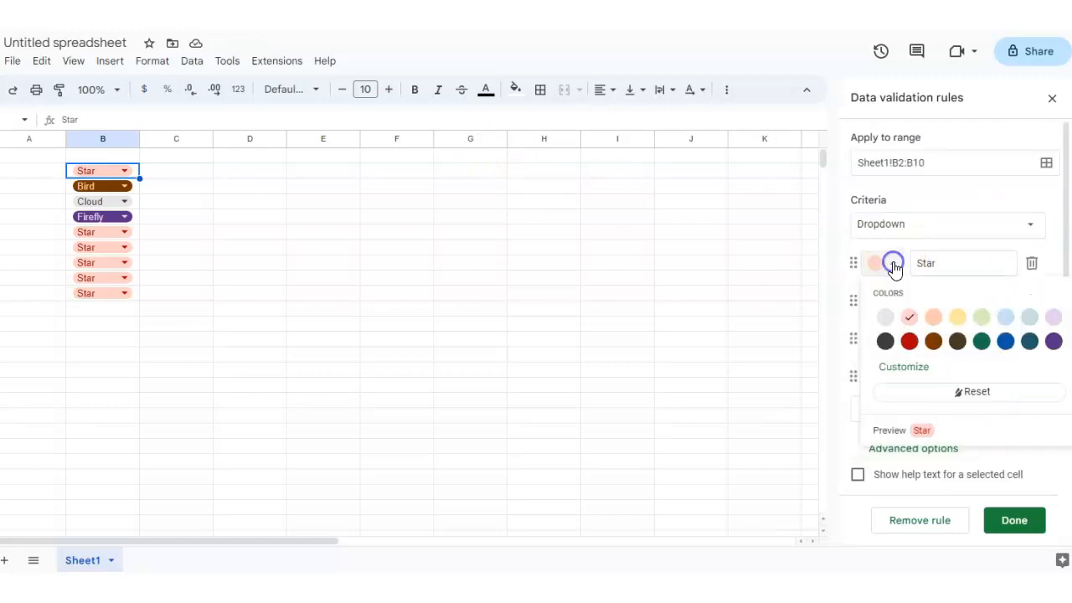
{"action": "left_click", "coordinate": [902, 366]}
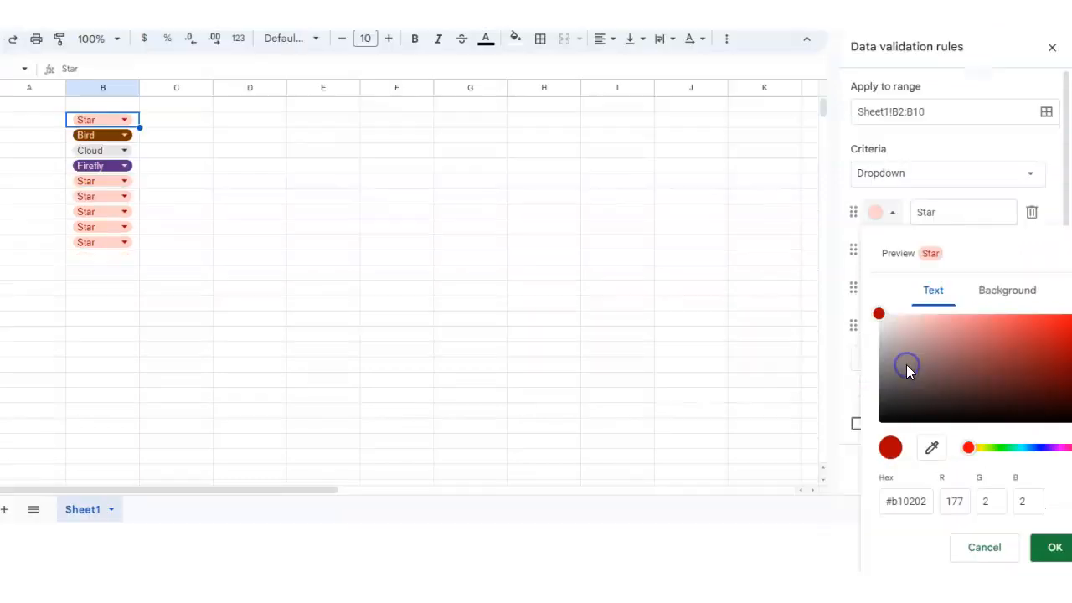
{"action": "left_click", "coordinate": [891, 321]}
{"action": "left_click_drag", "start_coordinate": [892, 326], "coordinate": [1005, 354]}
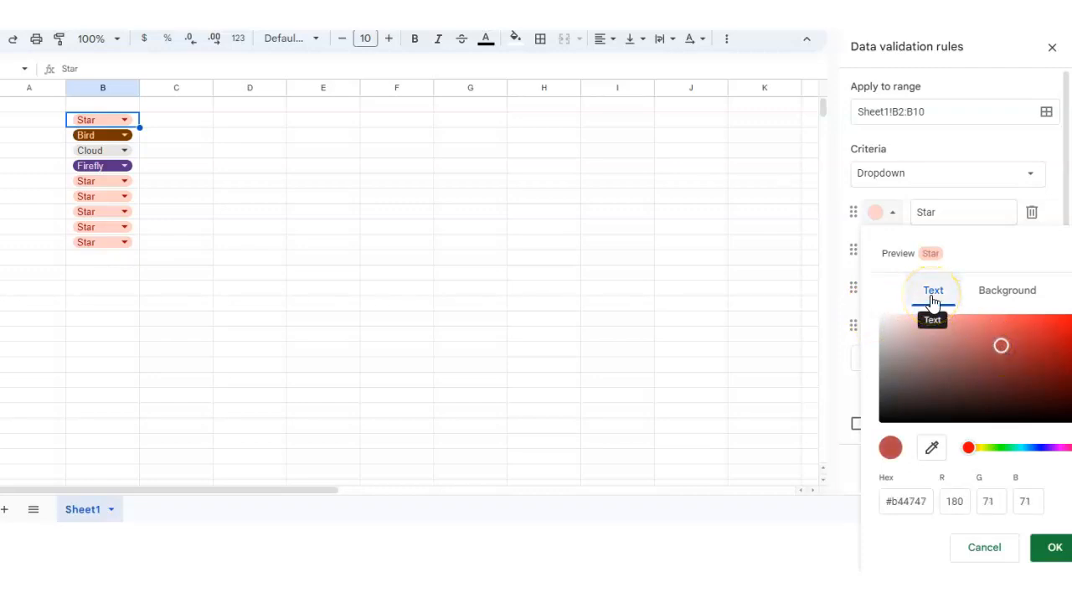
{"action": "left_click", "coordinate": [1009, 293]}
{"action": "left_click_drag", "start_coordinate": [878, 318], "coordinate": [1044, 341]}
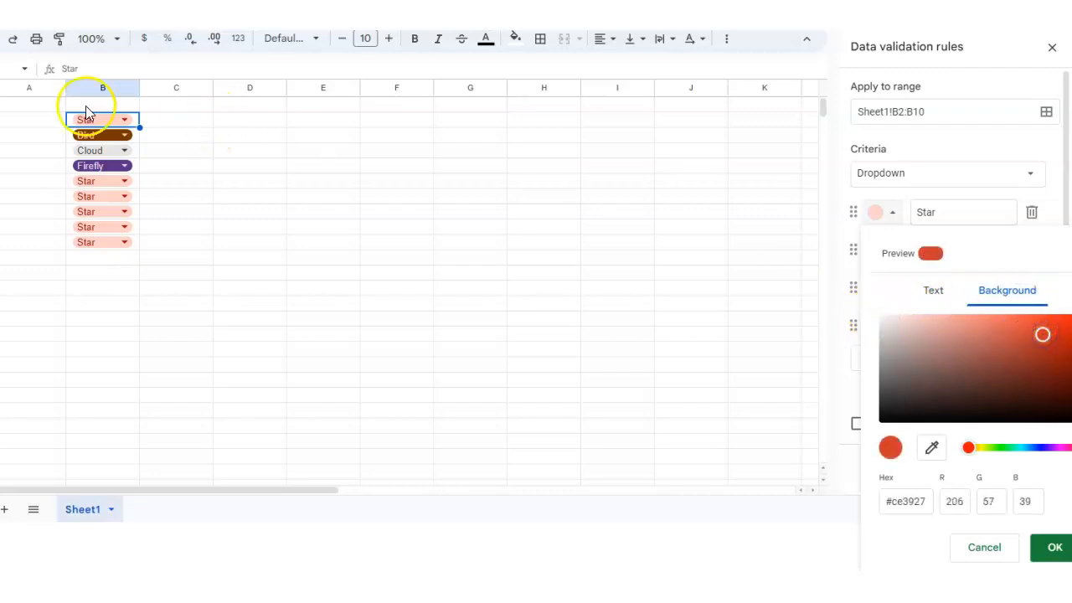
{"action": "left_click", "coordinate": [932, 294]}
{"action": "left_click_drag", "start_coordinate": [1003, 322], "coordinate": [864, 317]}
{"action": "left_click", "coordinate": [1054, 547]}
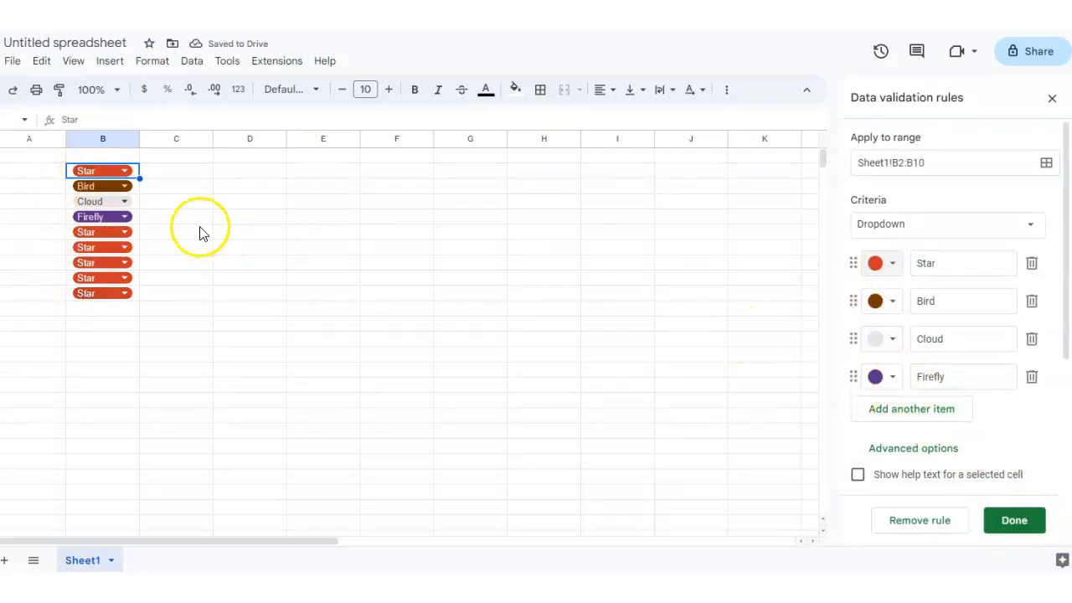
{"action": "left_click", "coordinate": [1017, 523]}
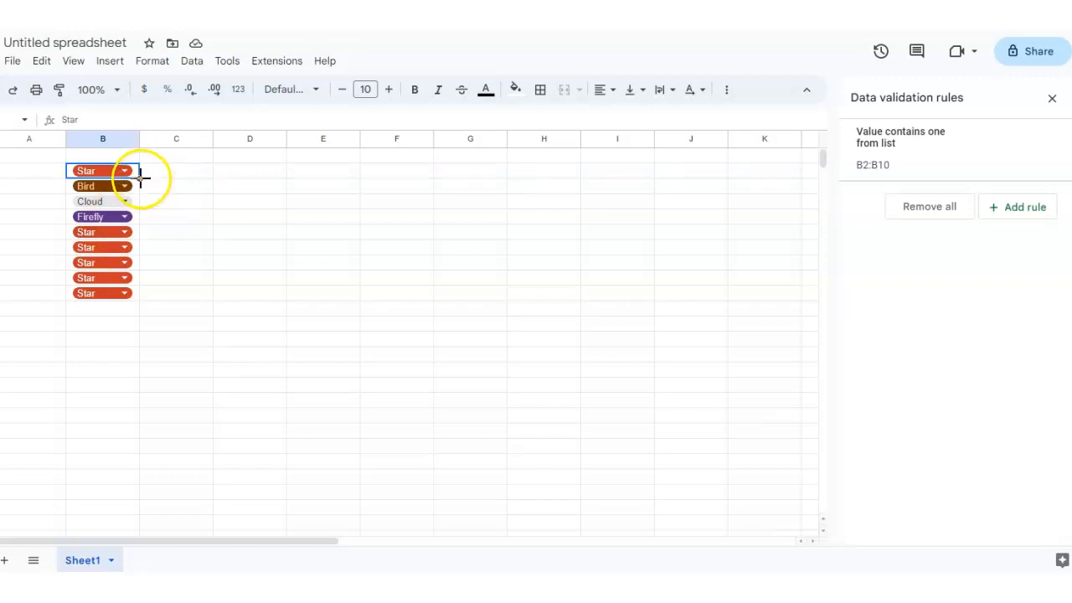
Step: Fill the Star dropdown from B2 down through B15
{"action": "left_click_drag", "start_coordinate": [141, 179], "coordinate": [132, 371]}
{"action": "left_click", "coordinate": [181, 231]}
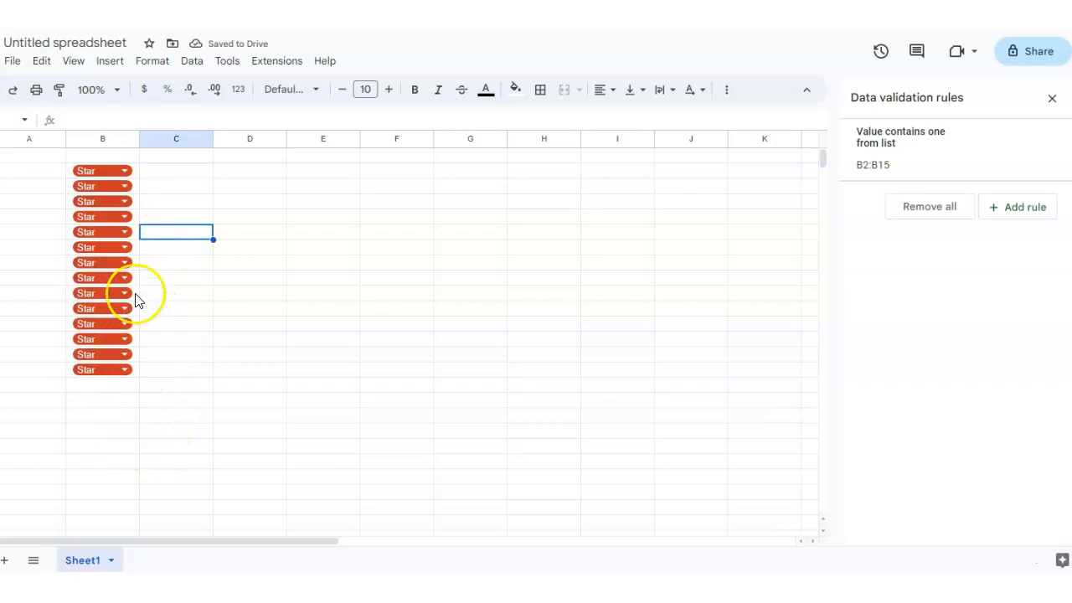
Step: Clear the chosen values from cells B4 through B15, leaving their dropdowns in place
{"action": "left_click", "coordinate": [139, 207]}
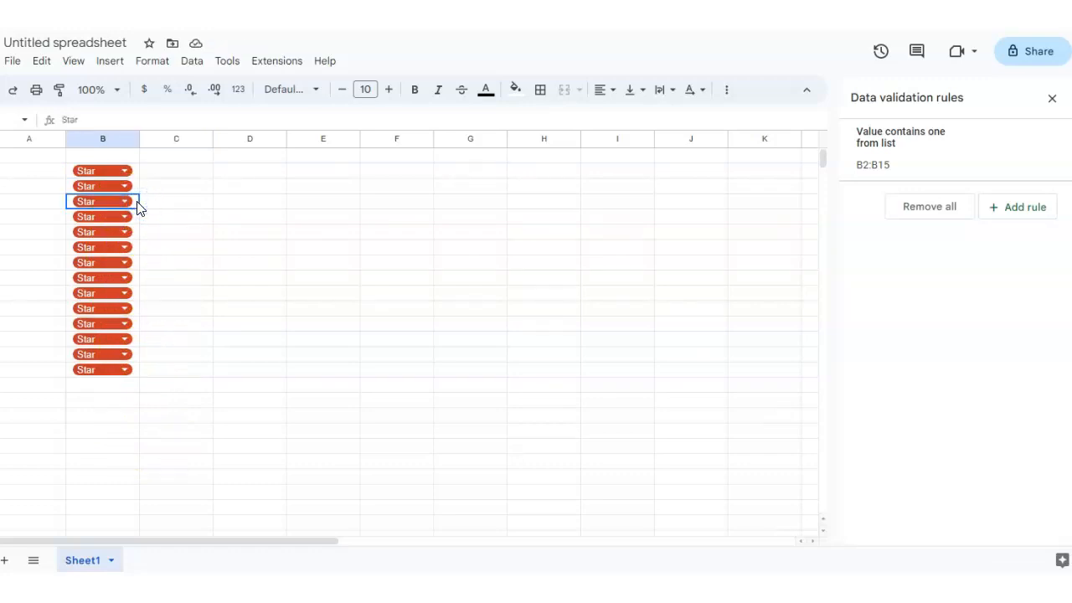
{"action": "key", "text": "Delete"}
{"action": "key", "text": "Down"}
{"action": "double_click", "coordinate": [94, 217]}
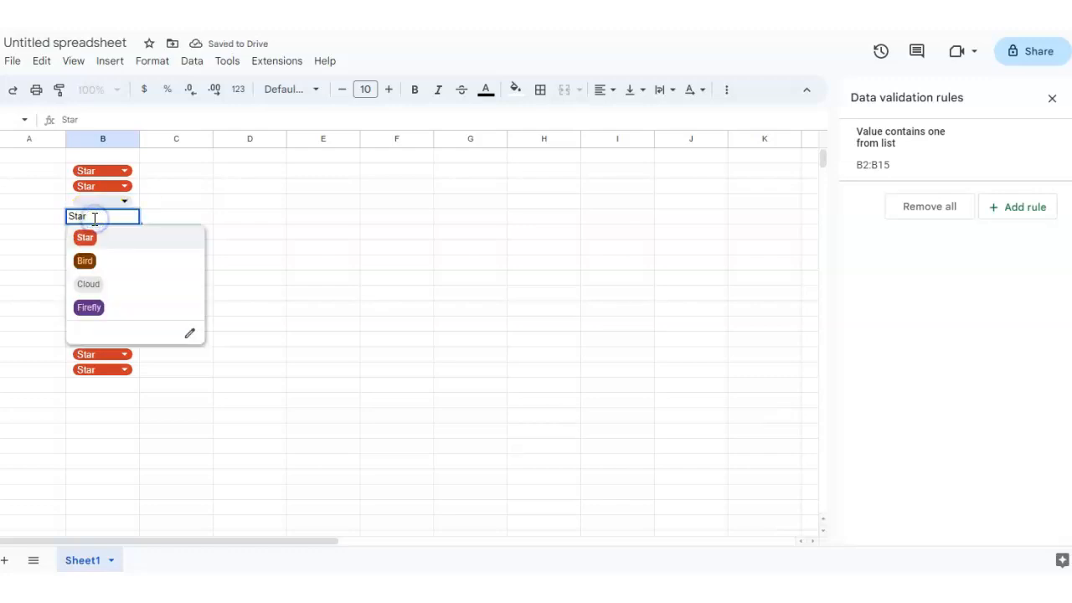
{"action": "left_click", "coordinate": [156, 218]}
{"action": "left_click", "coordinate": [136, 220]}
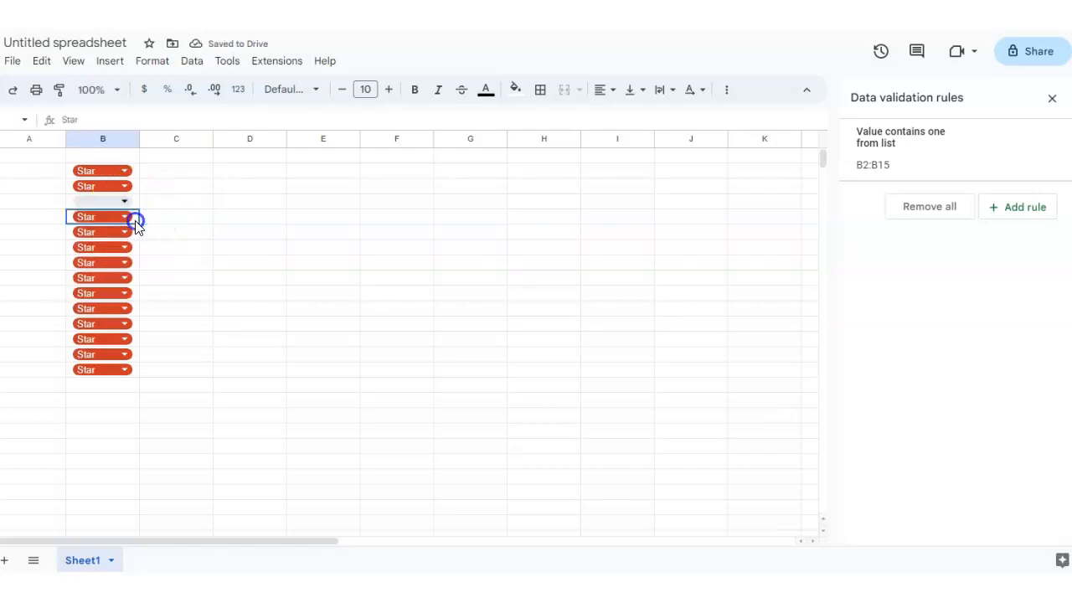
{"action": "key", "text": "Delete"}
{"action": "key", "text": "Down"}
{"action": "key", "text": "Delete"}
{"action": "key", "text": "Down"}
{"action": "key", "text": "Delete"}
{"action": "key", "text": "Down"}
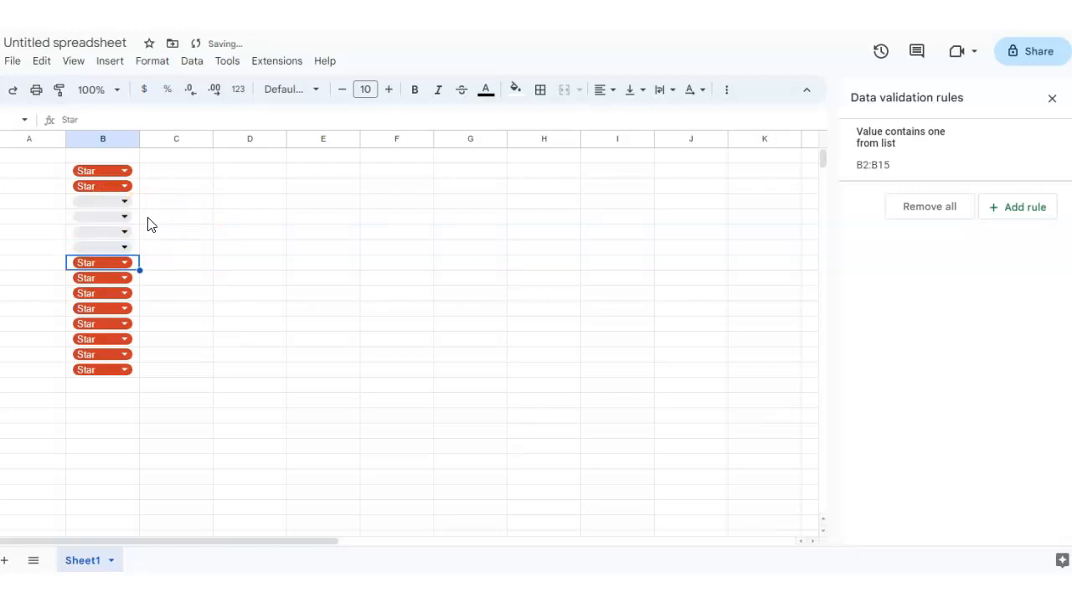
{"action": "key", "text": "Delete"}
{"action": "key", "text": "Down"}
{"action": "key", "text": "Delete"}
{"action": "key", "text": "Down"}
{"action": "key", "text": "Delete"}
{"action": "key", "text": "Down"}
{"action": "key", "text": "Delete"}
{"action": "key", "text": "Down"}
{"action": "key", "text": "Delete"}
{"action": "key", "text": "Down"}
{"action": "key", "text": "Delete"}
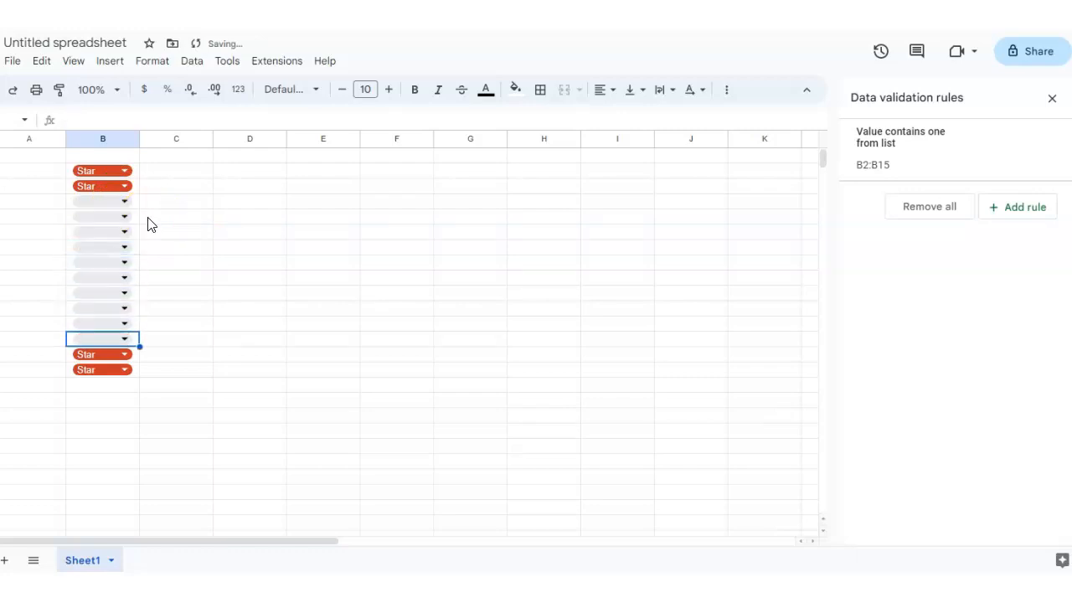
{"action": "key", "text": "Down"}
{"action": "key", "text": "Delete"}
{"action": "key", "text": "Down"}
{"action": "key", "text": "Delete"}
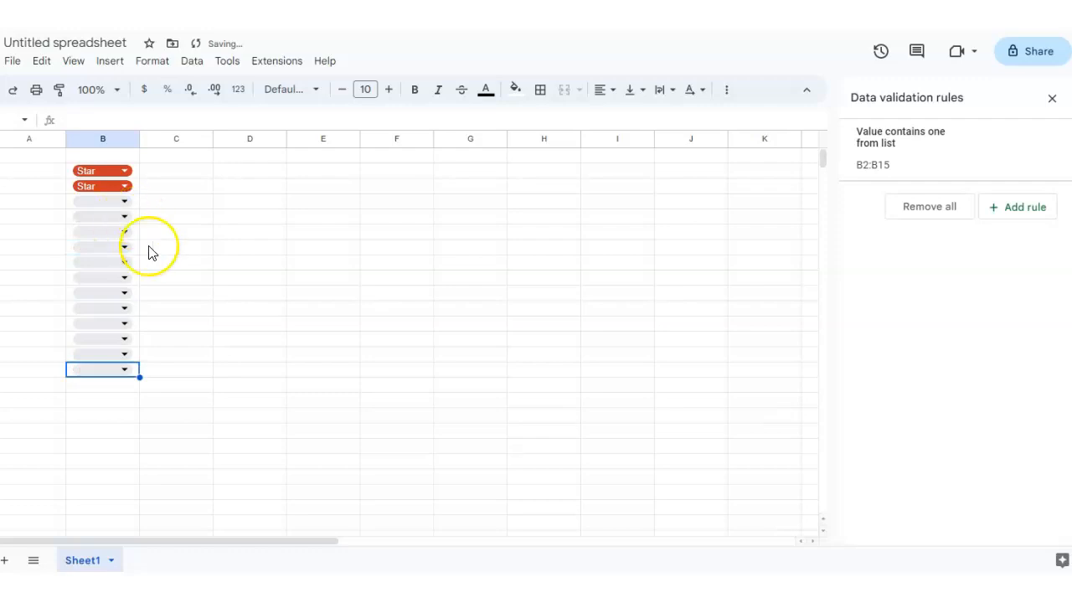
Step: Extend the empty dropdown from B13 down through B23
{"action": "left_click", "coordinate": [136, 339]}
{"action": "left_click_drag", "start_coordinate": [137, 346], "coordinate": [140, 499]}
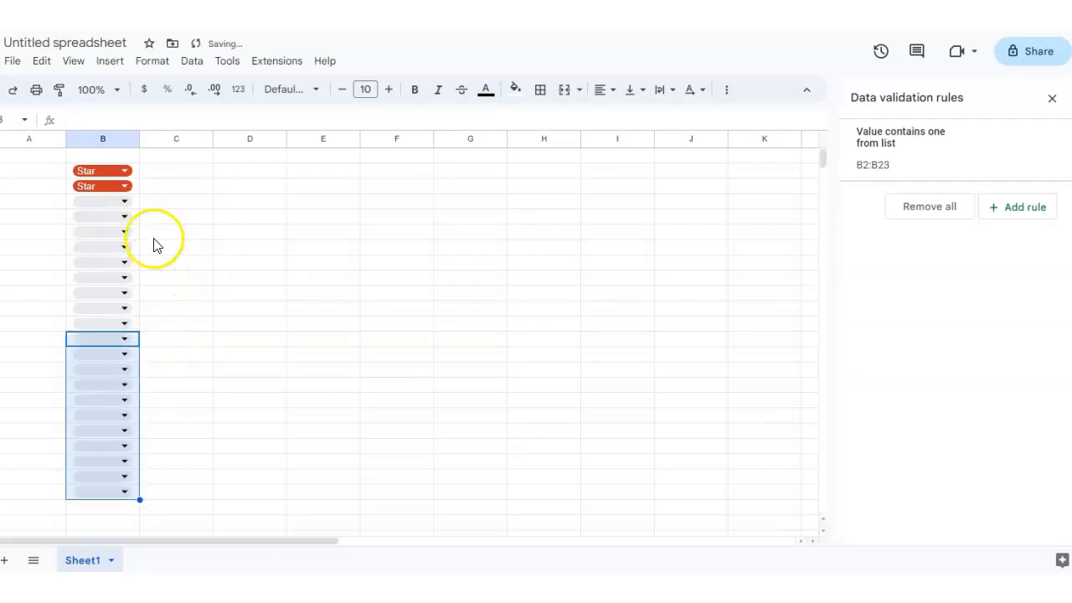
{"action": "left_click", "coordinate": [144, 194]}
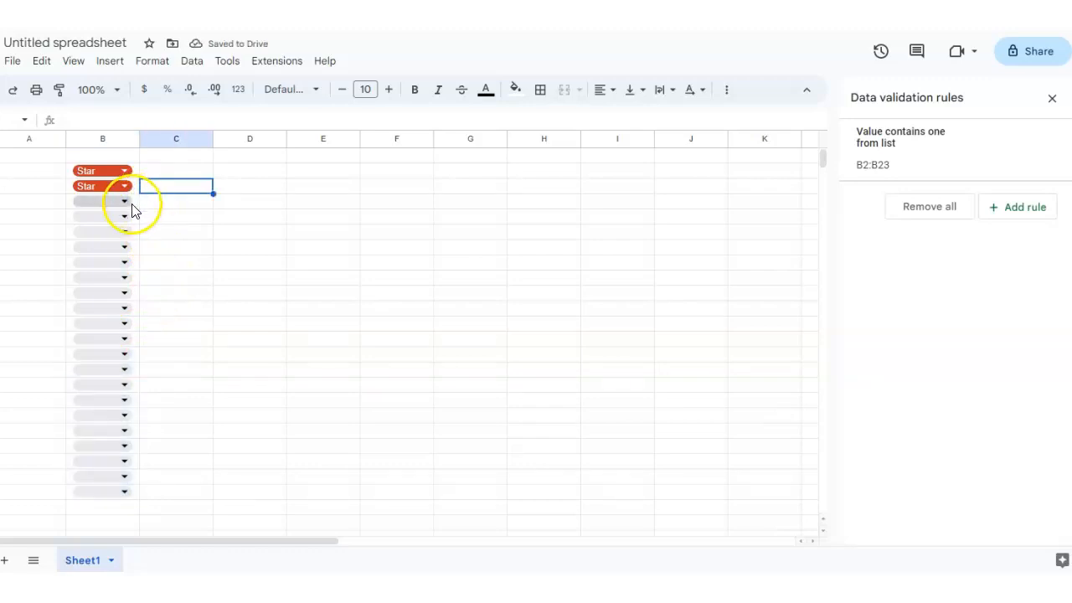